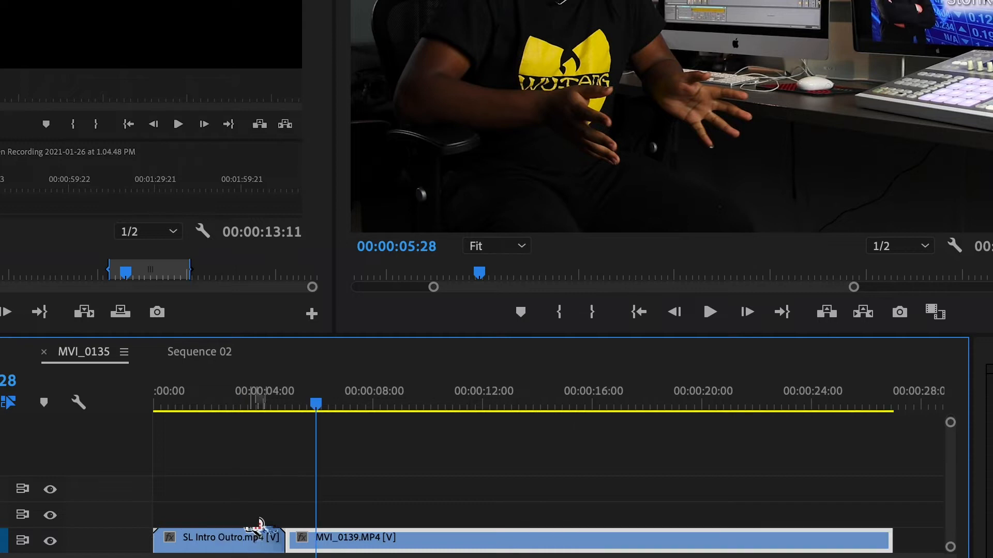
Step frame by frame through the MVI_0135 sequence around the cut between SL Intro Outro.mp4 and MVI_0139.MP4
left_click(274, 520)
key("Left")
key("Left")
key("Left")
key("Left")
key("Up")
key("Right")
key("Right")
key("Right")
key("Right")
key("Right")
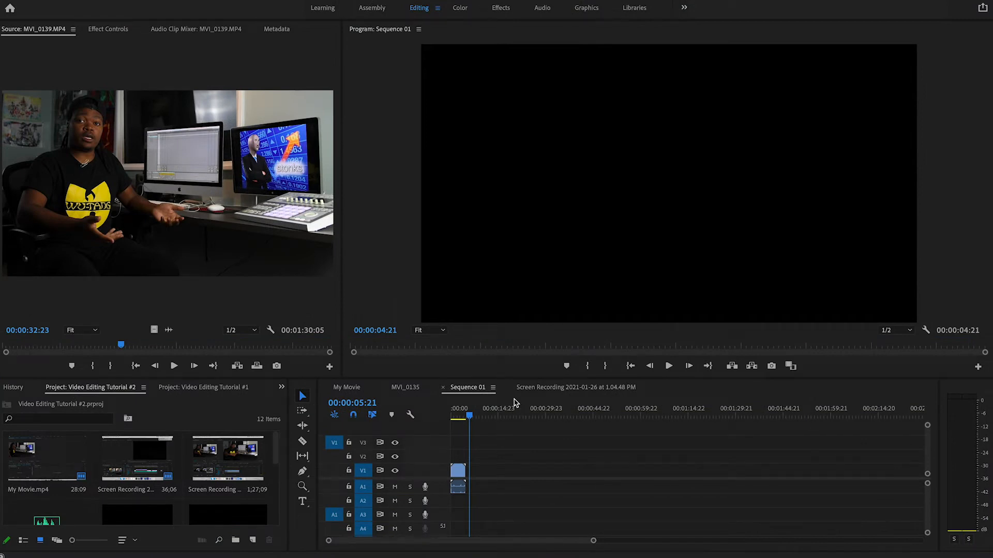
Place the whole MVI_0139.MP4 source clip on V1 and A1 of Sequence 01, right after the intro clip
left_click(162, 201)
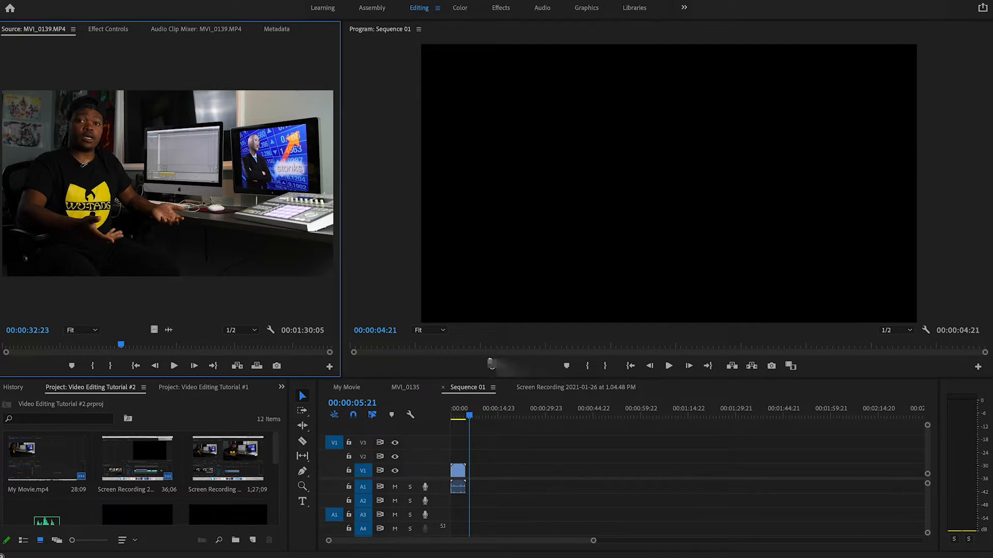
left_click_drag(491, 364, 467, 483)
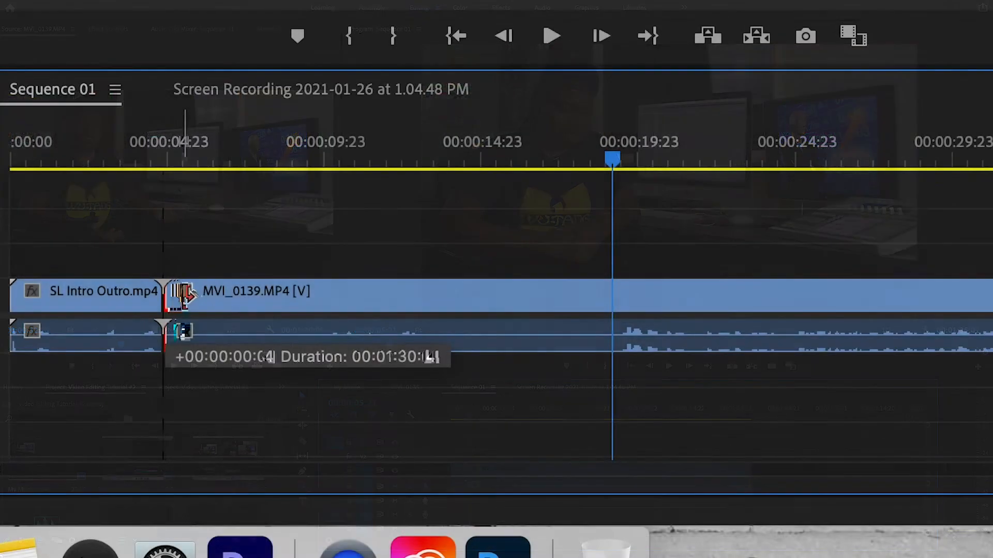
Trim the start of MVI_0139.MP4 in Sequence 01 to the playhead at 00:00:19:04
mouse_move(187, 294)
left_mouse_down()
mouse_move(239, 300)
mouse_move(354, 281)
mouse_move(483, 279)
mouse_move(614, 297)
mouse_move(243, 300)
mouse_move(193, 324)
mouse_move(281, 311)
mouse_move(592, 328)
mouse_move(611, 326)
mouse_move(170, 300)
left_mouse_up()
left_click_drag(584, 453, 765, 467)
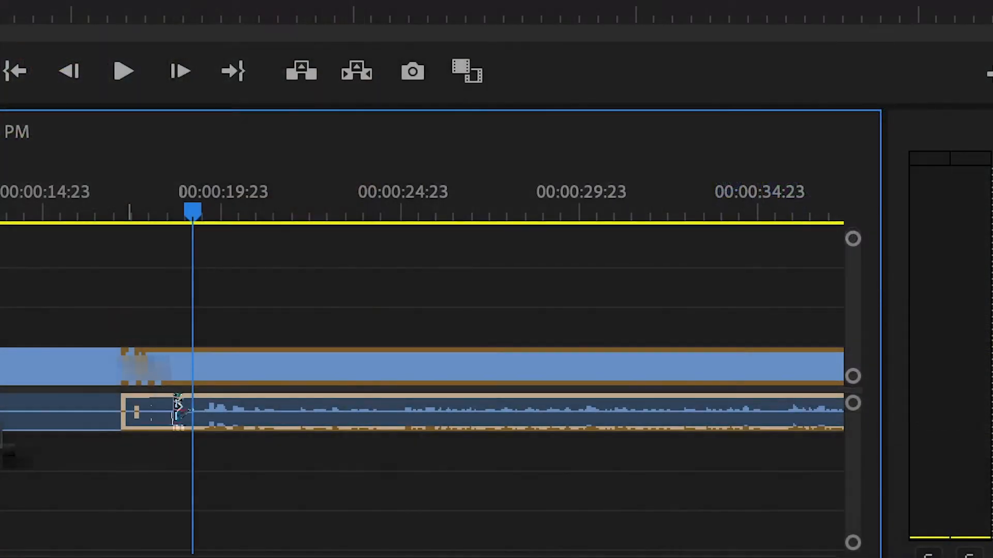
left_click_drag(136, 408, 192, 410)
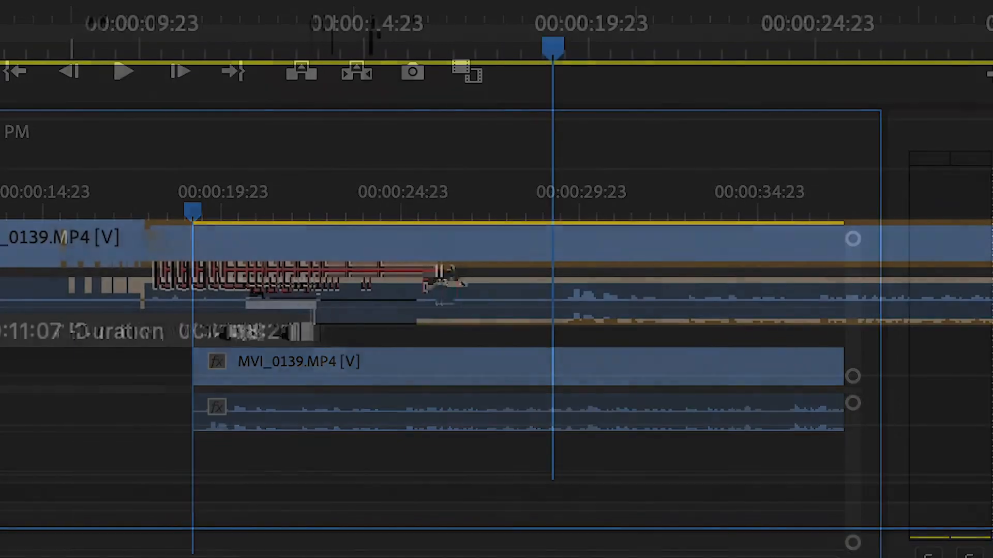
mouse_move(532, 288)
left_mouse_down()
mouse_move(551, 290)
mouse_move(492, 284)
mouse_move(547, 294)
left_mouse_up()
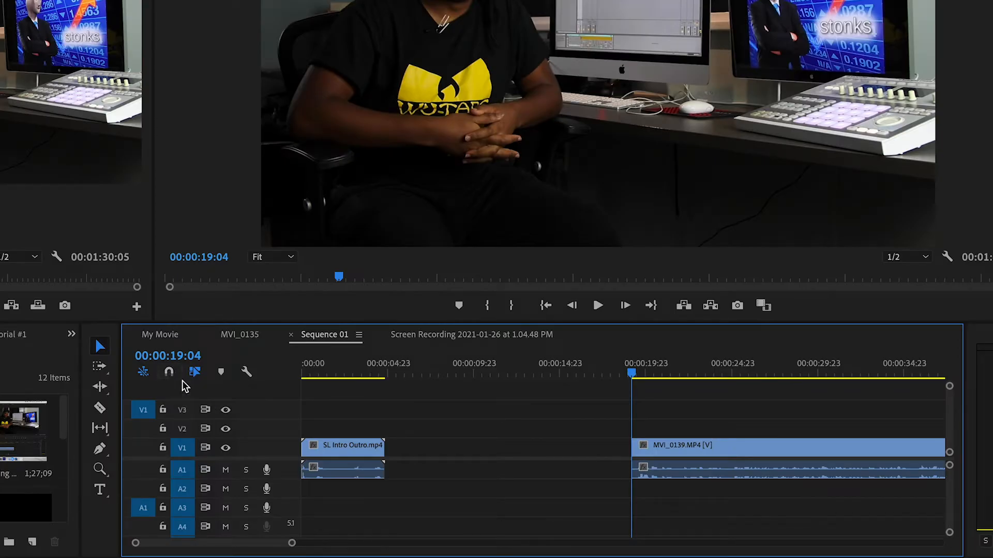
Turn on snapping and move the trimmed MVI_0139.MP4 clip flush against the end of SL Intro Outro.mp4
left_click_drag(660, 461, 626, 458)
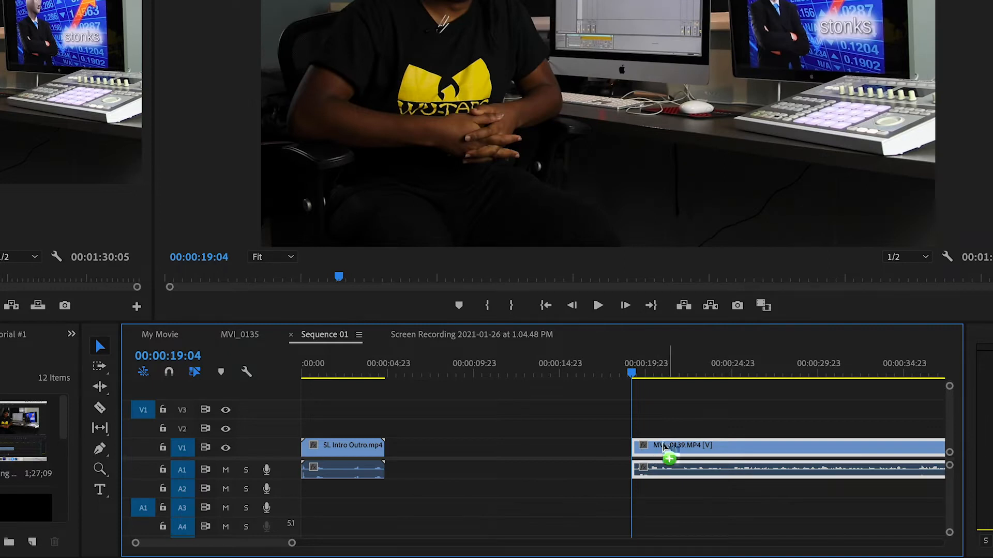
left_click_drag(663, 460, 436, 483)
left_click(168, 372)
left_click_drag(475, 455, 467, 453)
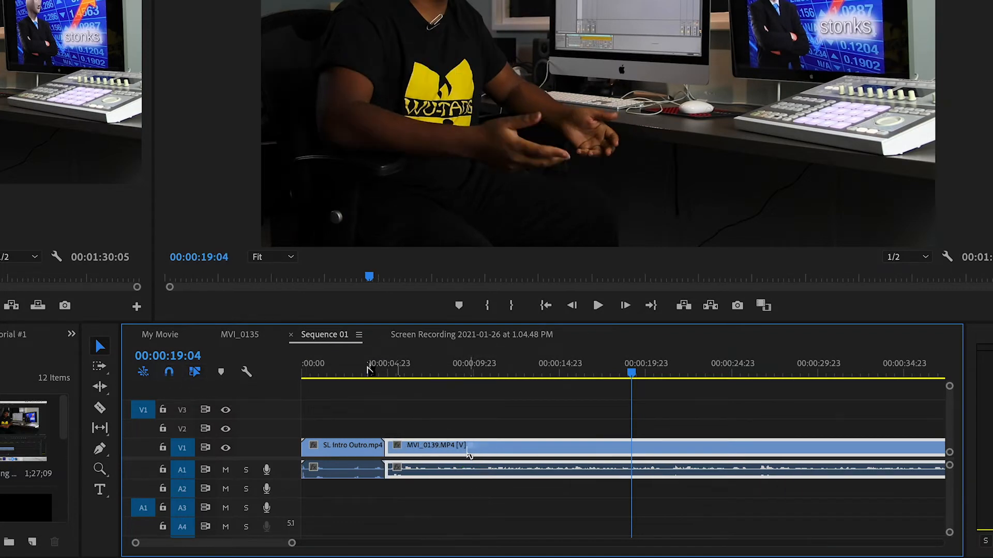
Play Sequence 01 across the join and delete the MVI_0139.MP4 clip from the timeline
left_click(368, 365)
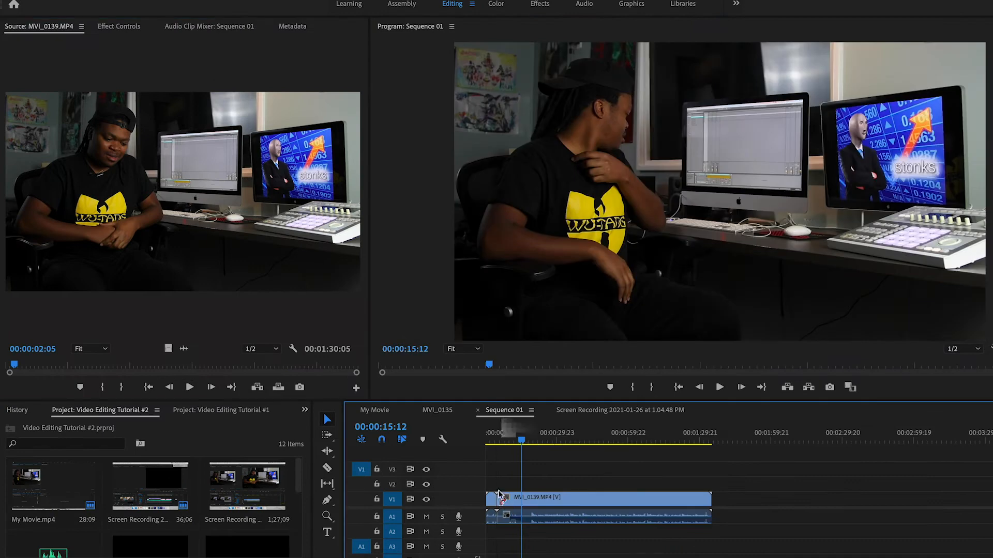
left_click(498, 438)
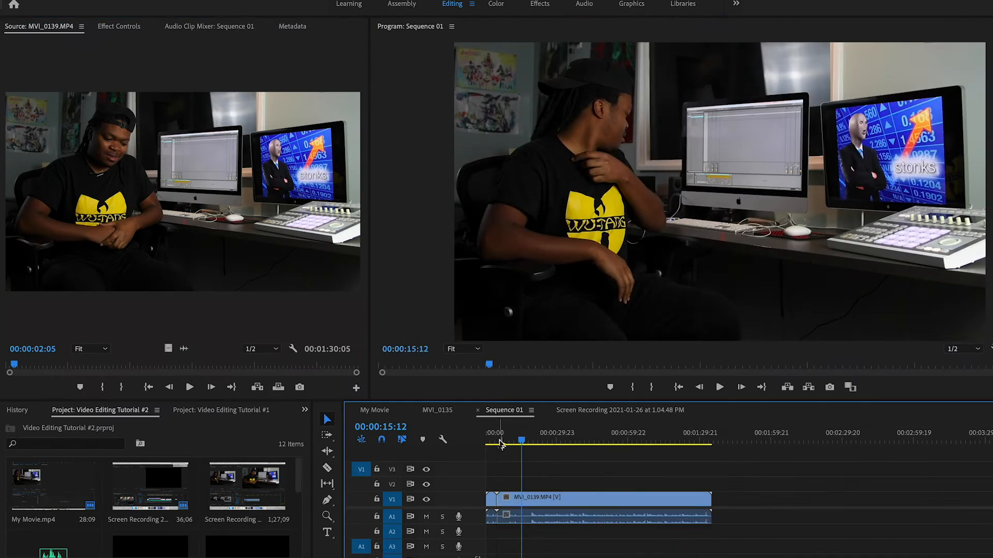
key("space")
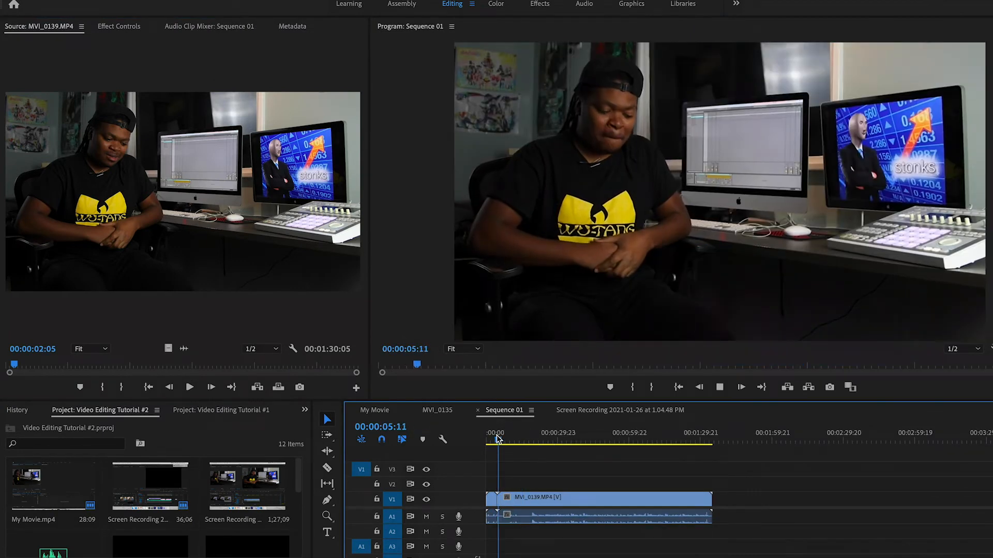
key("space")
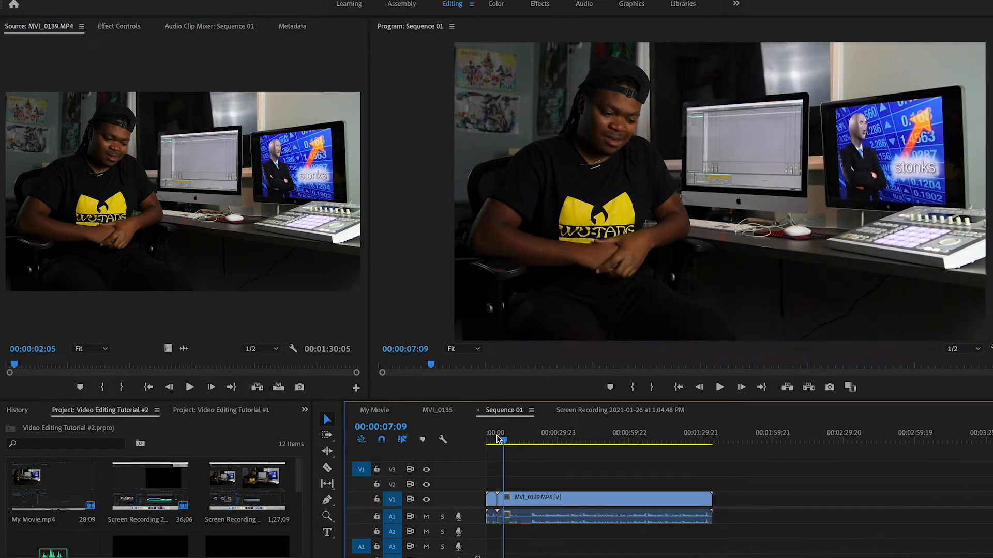
left_click(593, 498)
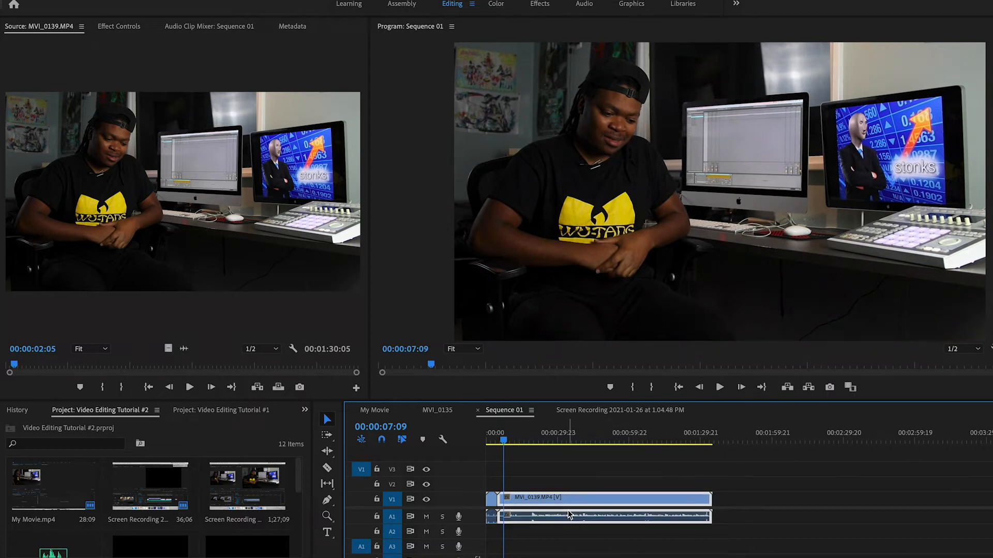
key("Delete")
Play the MVI_0139.MP4 source clip and mark an In point about 14 seconds in
left_click(29, 372)
key("space")
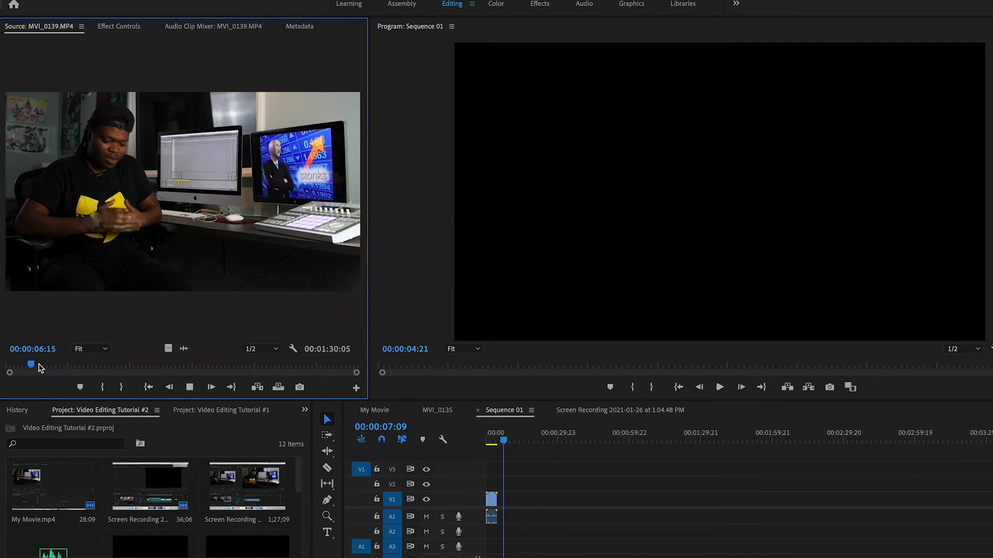
right_click(41, 345)
left_click(24, 342)
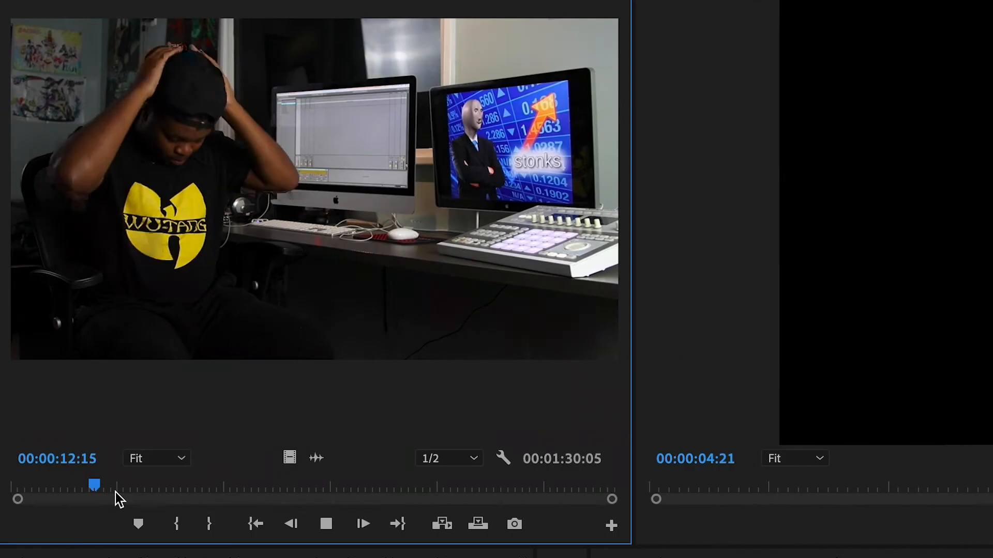
key("Right")
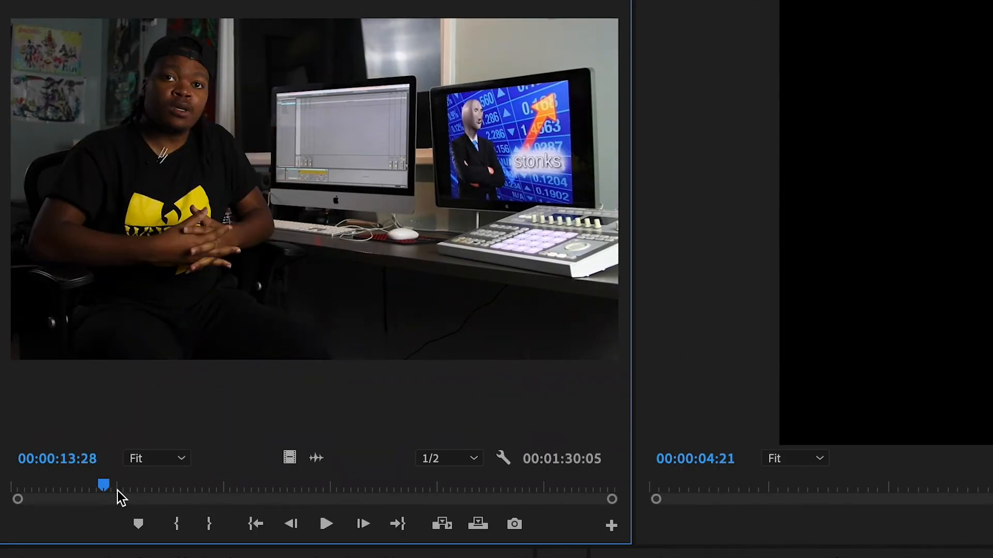
key("i")
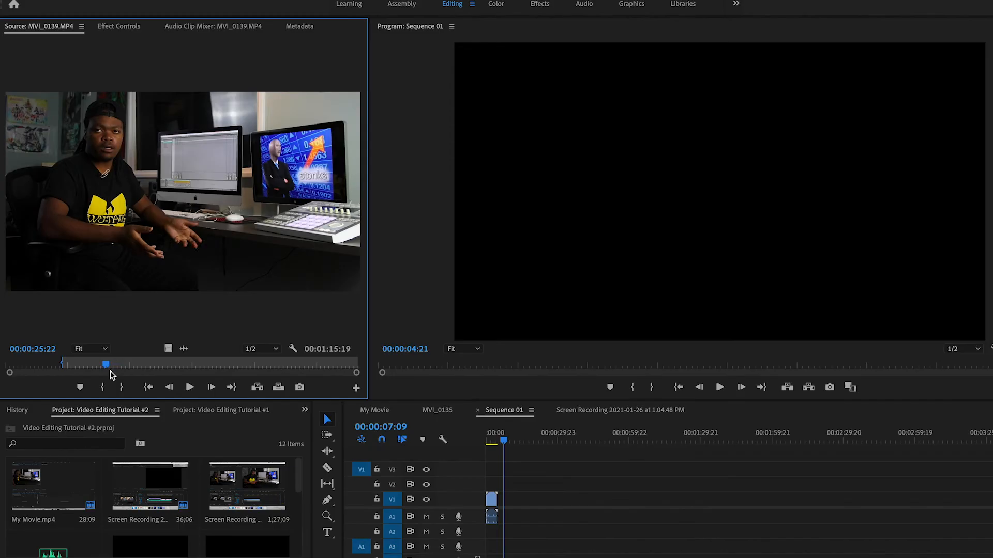
Play on through the MVI_0139.MP4 source clip and mark an Out point at 00:00:24:17
key("space")
key("l")
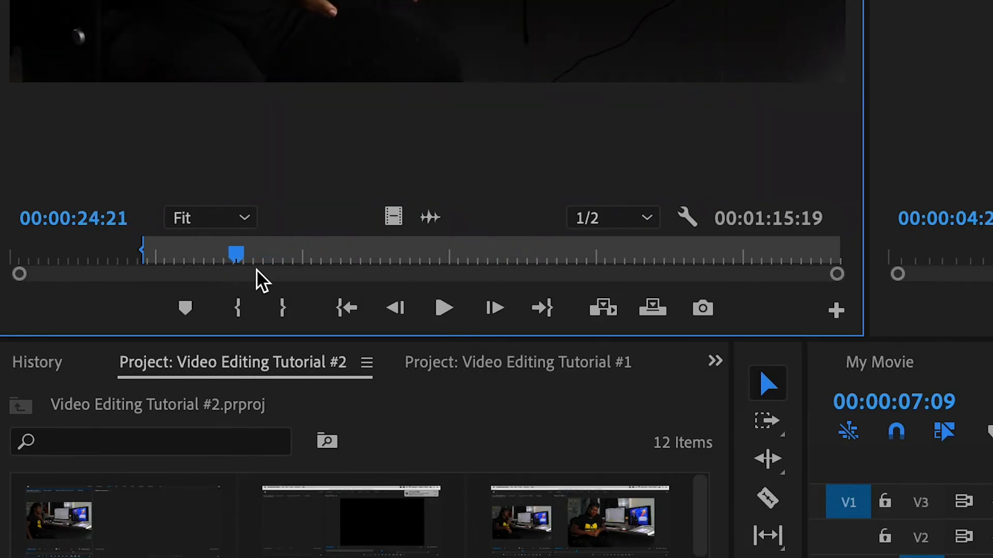
key("Left")
key("Left")
key("Left")
key("Left")
key("Left")
key("Right")
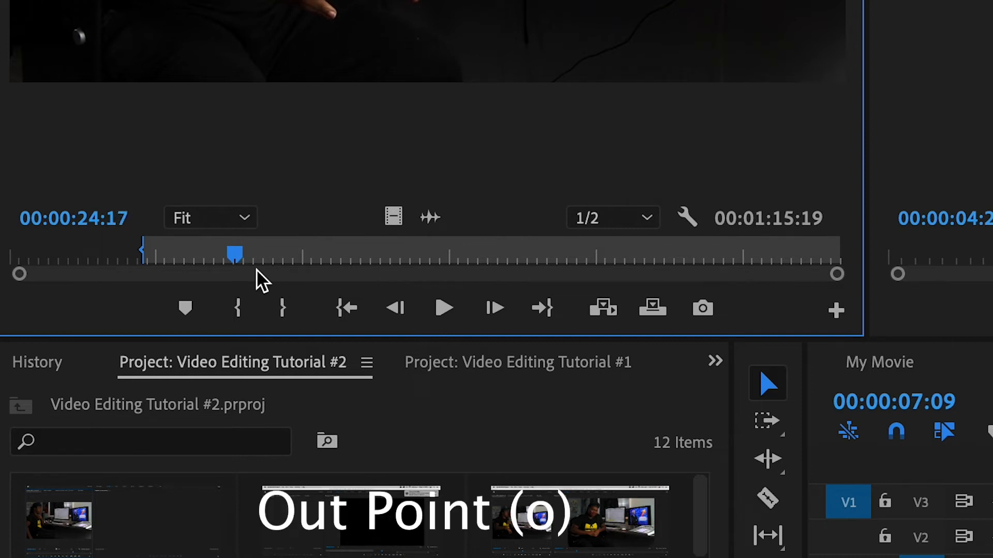
left_click(284, 307)
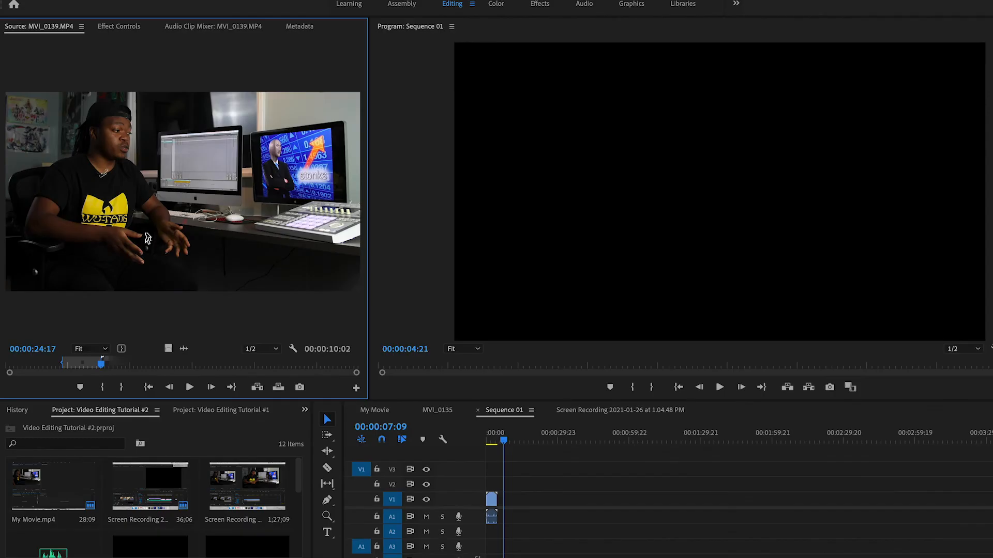
Place the marked section of MVI_0139.MP4 directly after the intro clip in Sequence 01 and play the join
left_click_drag(457, 390, 500, 516)
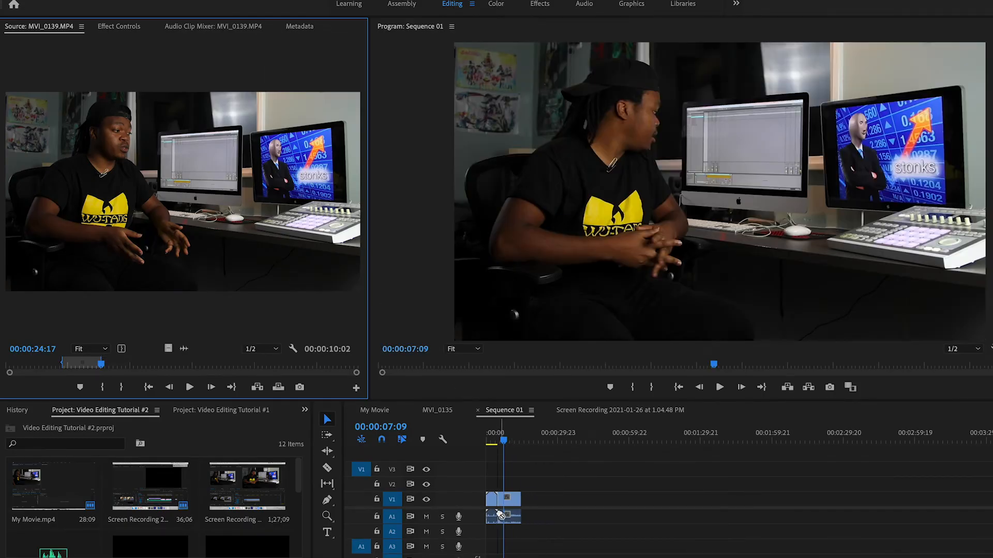
left_click_drag(500, 444, 496, 439)
key("space")
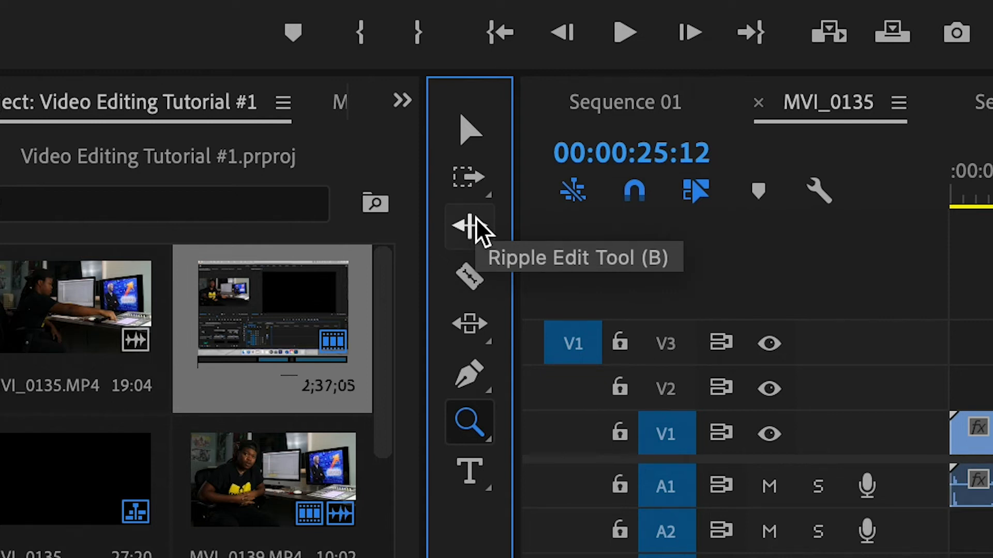
Cut MVI_0139.MP4 in the MVI_0135 sequence with the Razor tool at 00:00:05:15, shortly after the clip's start
left_click(475, 272)
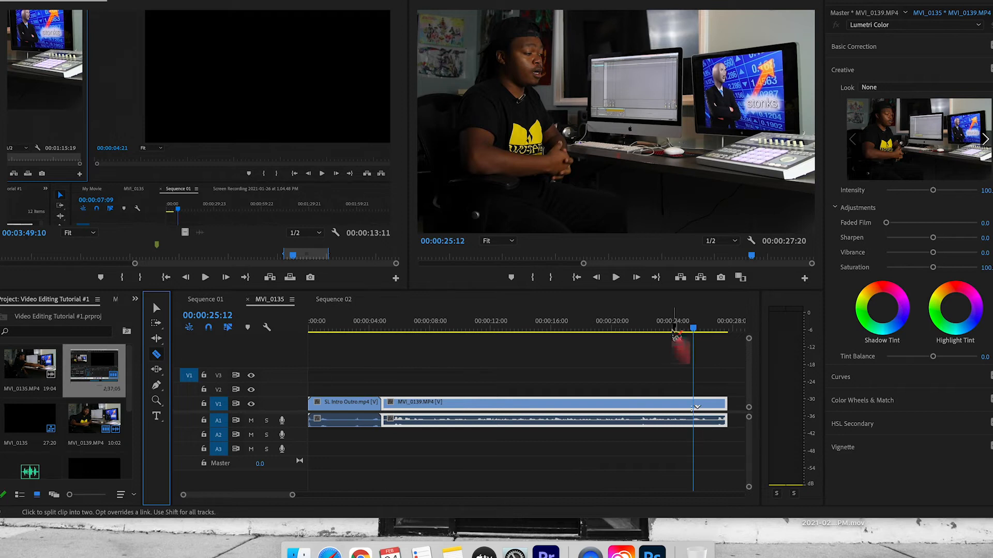
left_click(669, 329)
left_click_drag(669, 329, 387, 330)
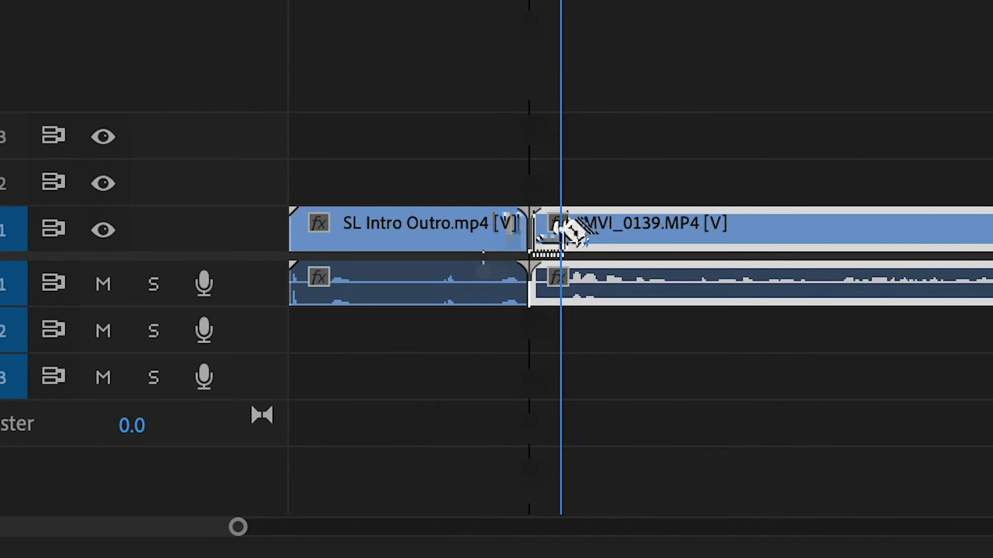
left_click(564, 226)
Delete the short piece cut from the start of MVI_0139.MP4 and close the gap by moving the clip against SL Intro Outro.mp4
key("v")
key("c")
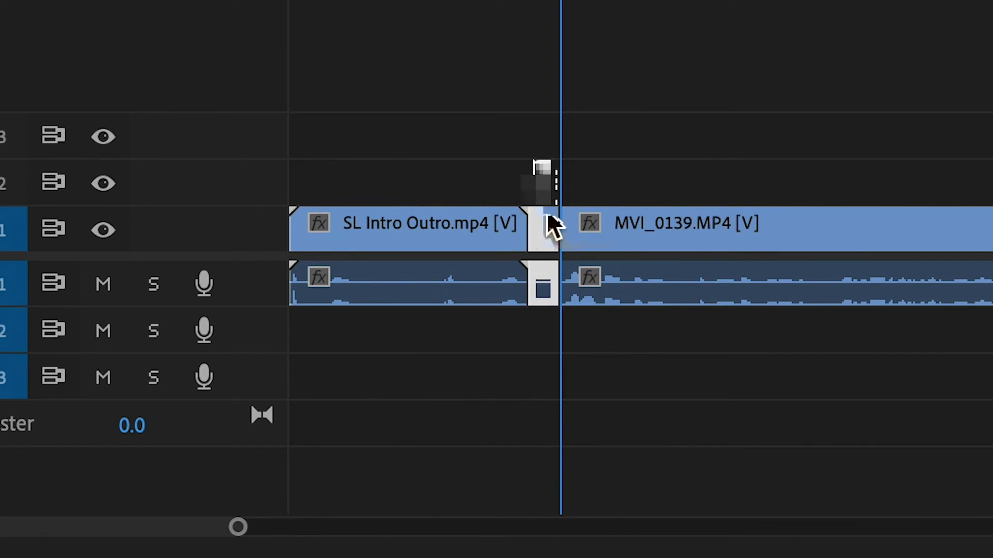
key("Delete")
left_click_drag(623, 237, 605, 238)
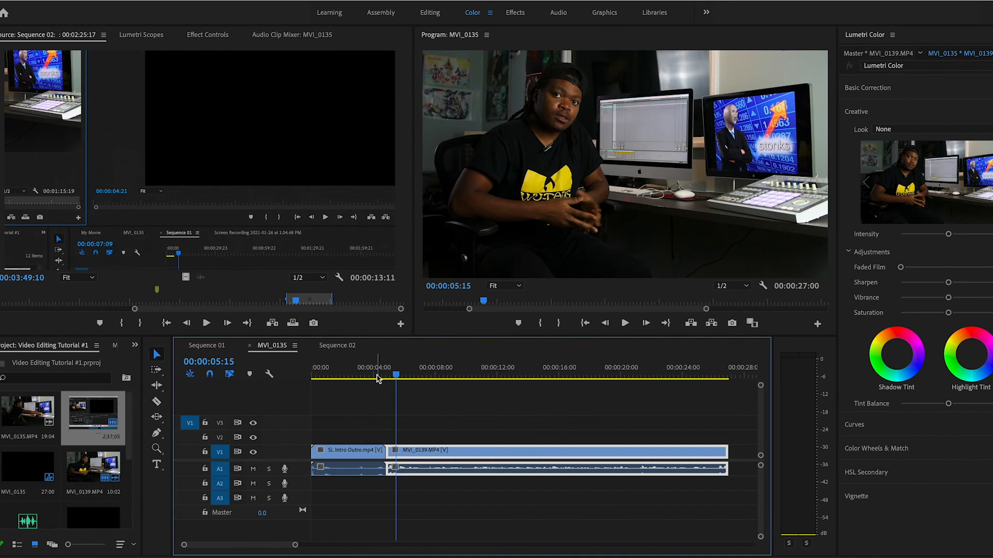
left_click(378, 378)
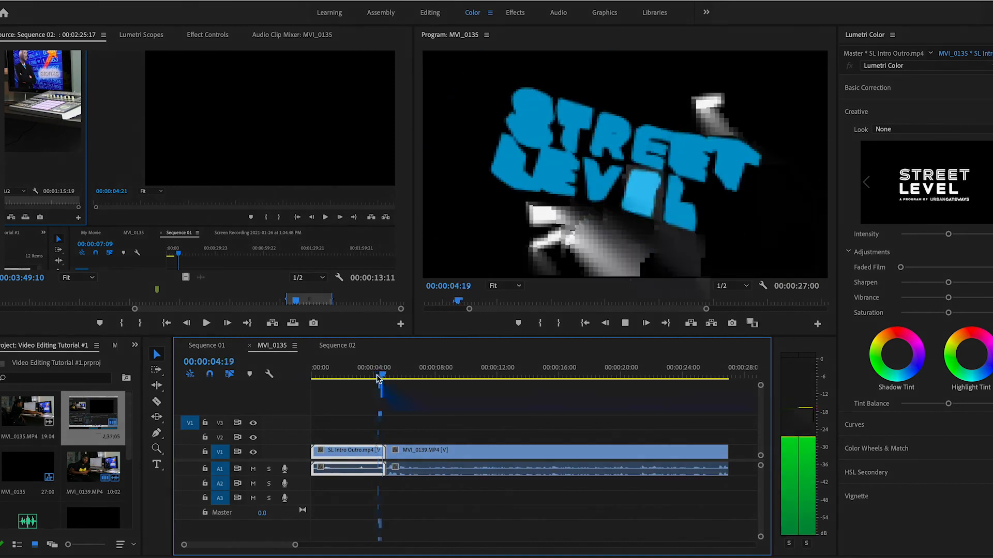
key("space")
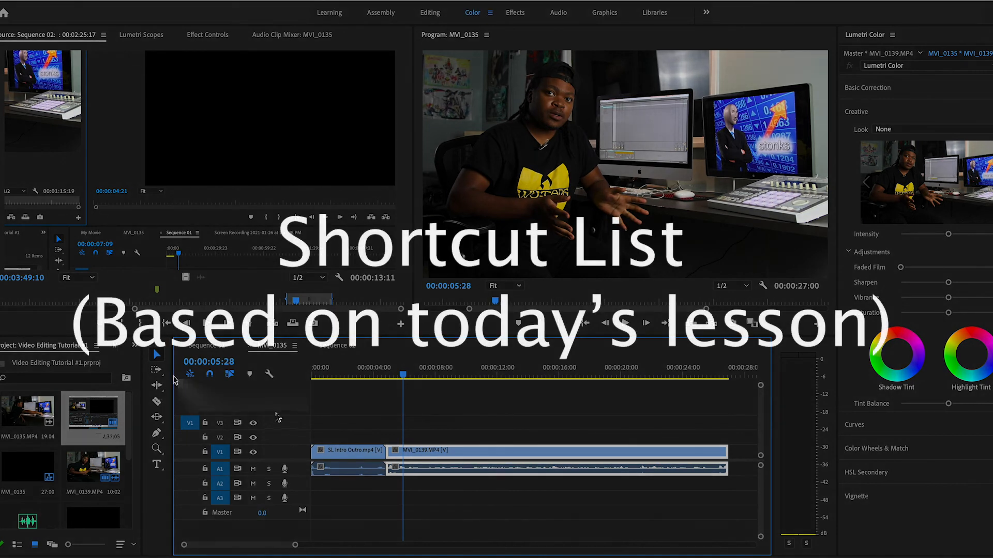
Magnify and reduce the timeline around the cut between the intro and MVI_0139.MP4 with the Zoom tool
left_click(157, 402)
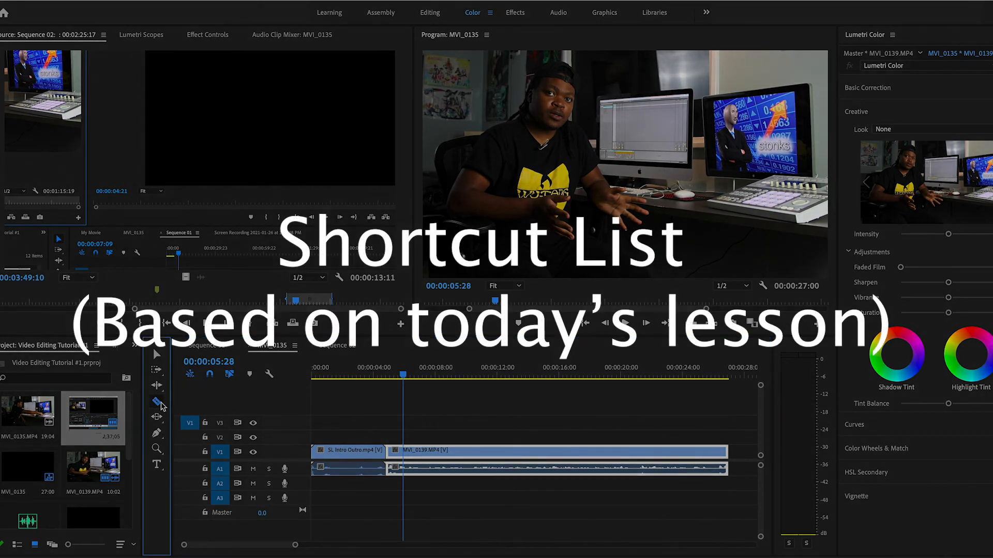
left_click(157, 449)
left_click(448, 432)
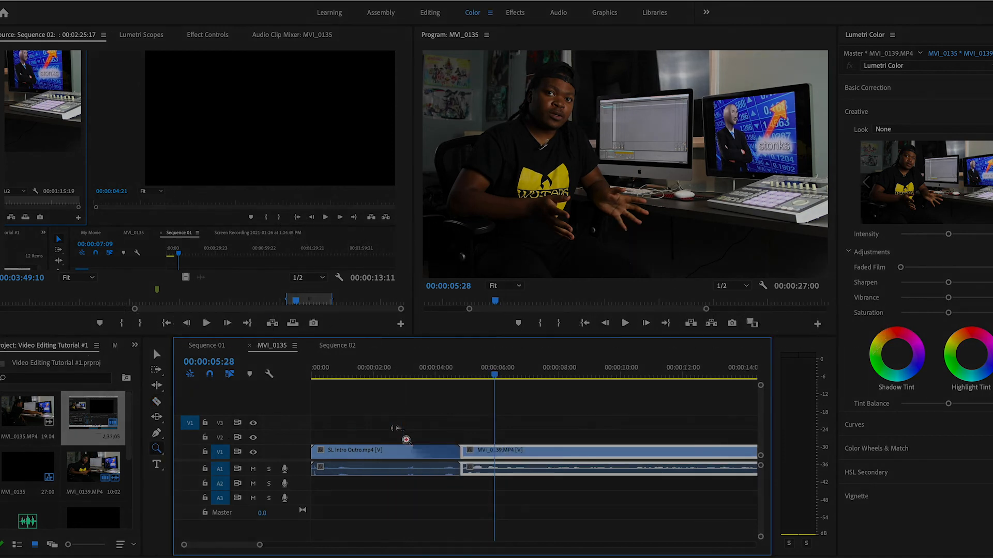
left_click(449, 432)
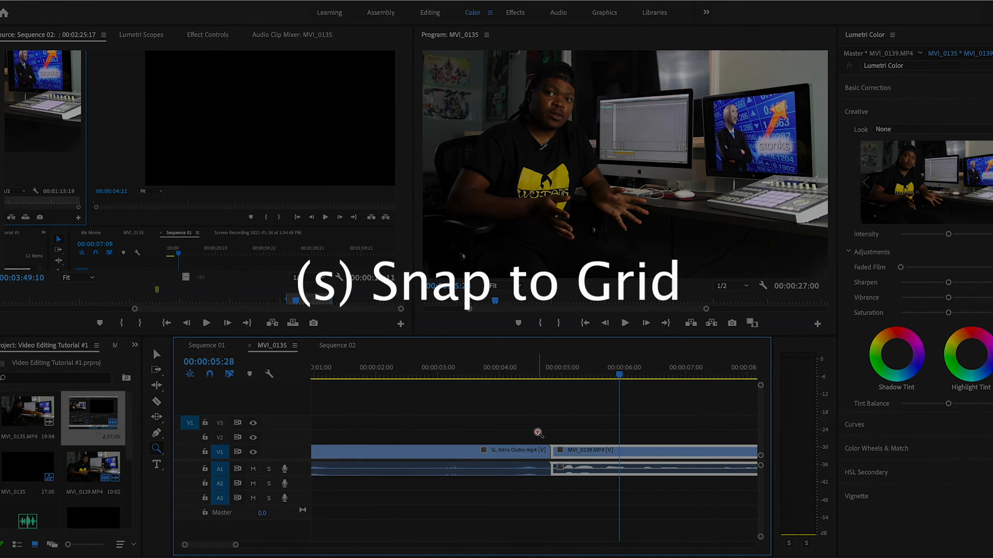
left_click(538, 432, "alt")
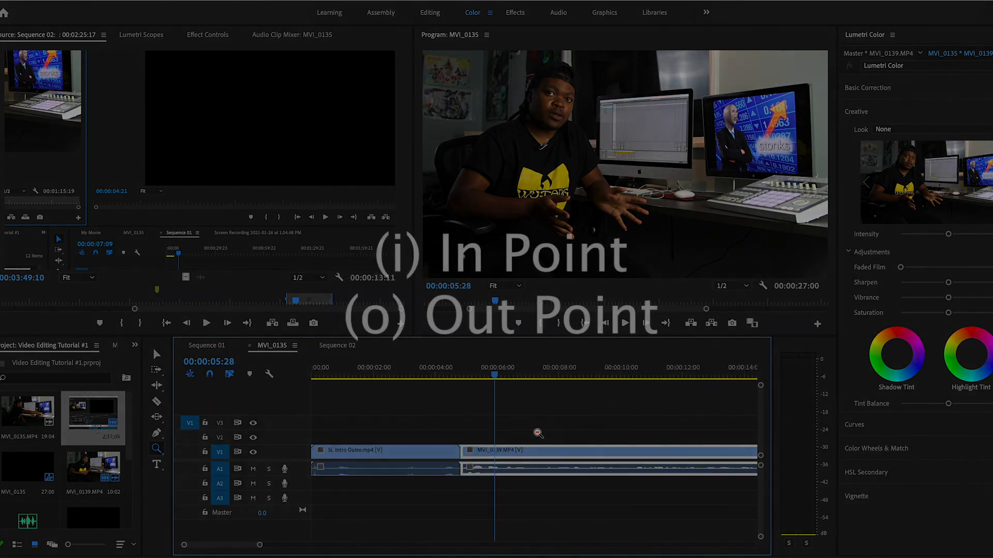
left_click(538, 432, "alt")
left_click(538, 432, "alt")
left_click(538, 432, "alt")
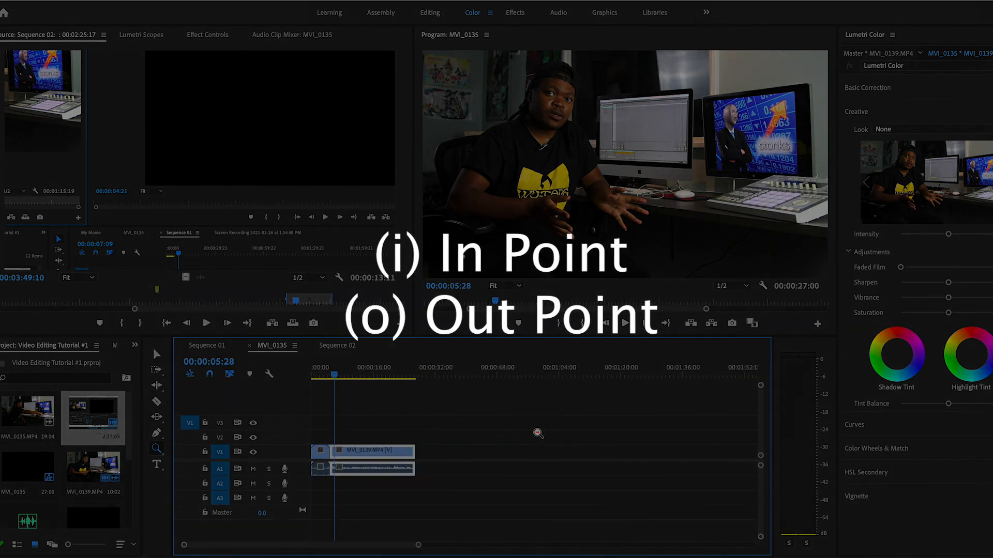
left_click(361, 446)
left_click(360, 446)
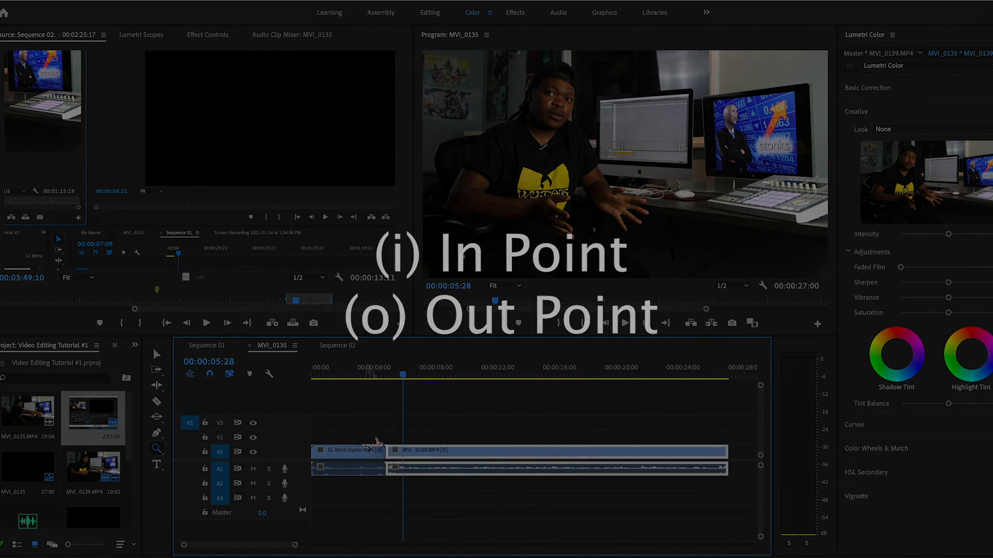
left_click(381, 439)
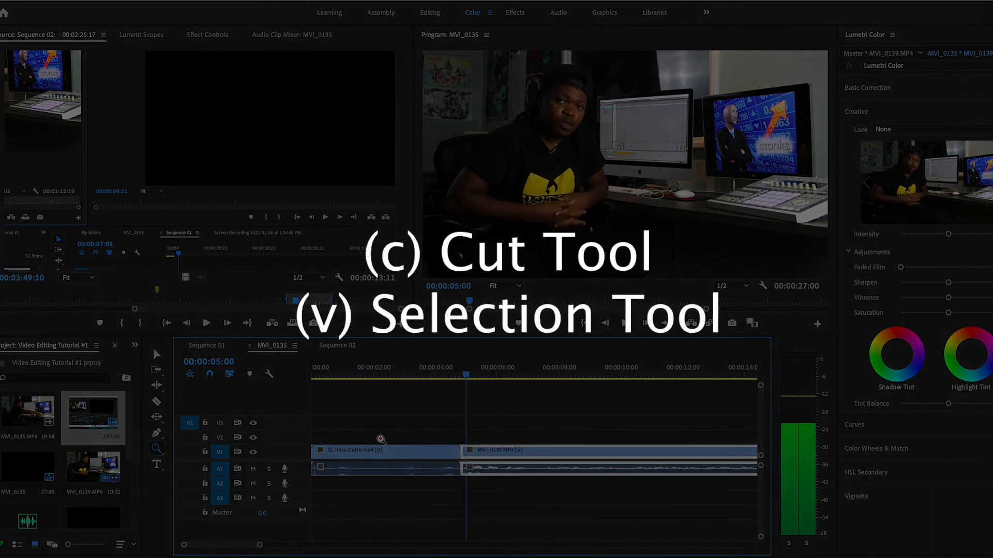
Step the playhead to 00:00:04:27, adjust the start of MVI_0139.MP4 at the cut and save the project
key("Left")
key("Left")
key("Left")
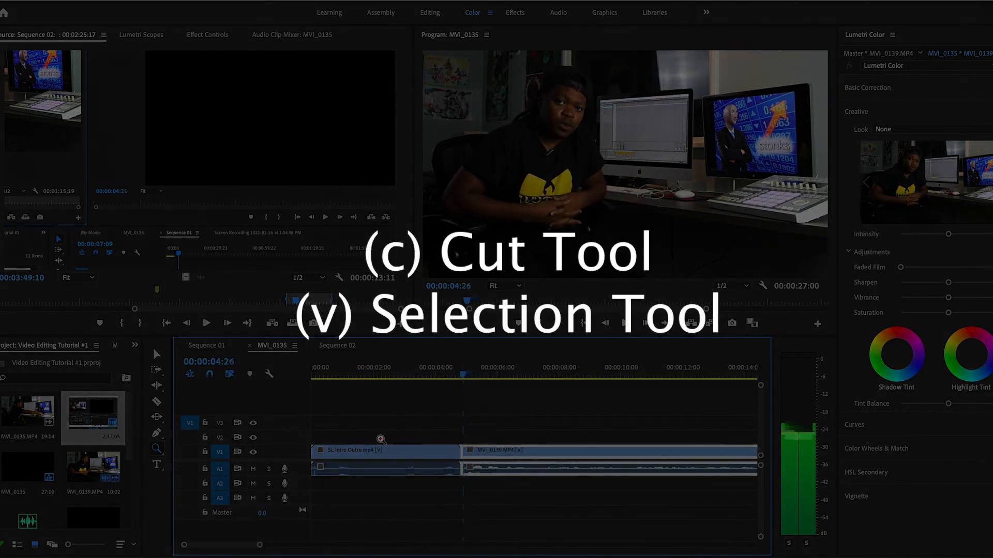
key("Right")
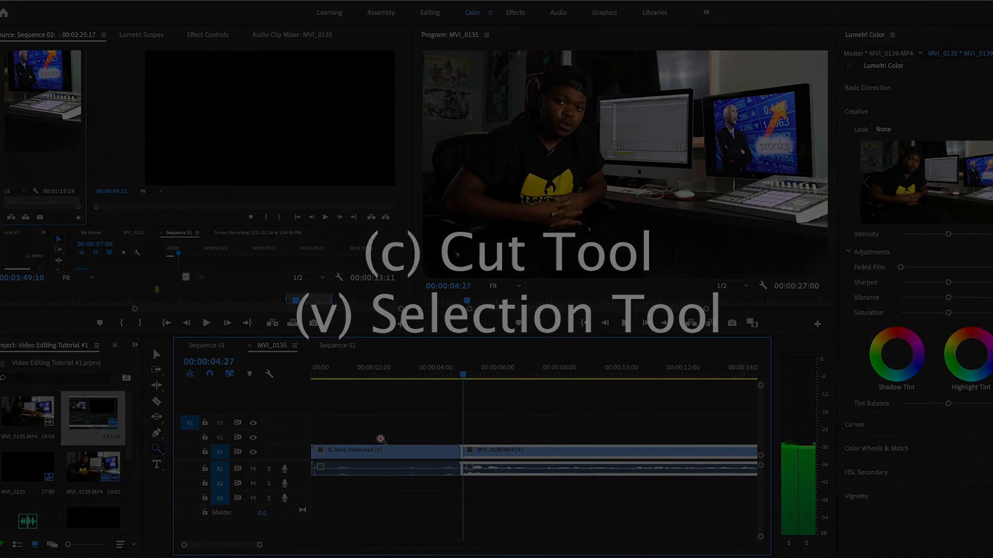
left_click(159, 355)
left_click_drag(463, 454, 467, 454)
key("super+z")
key("super+s")
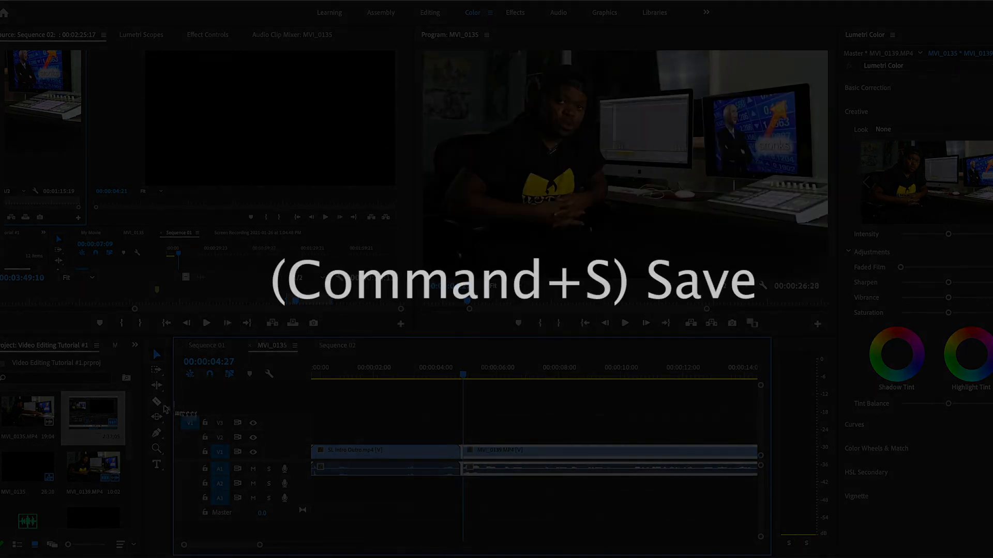
Activate the Razor tool and turn off timeline snapping
left_click(164, 406)
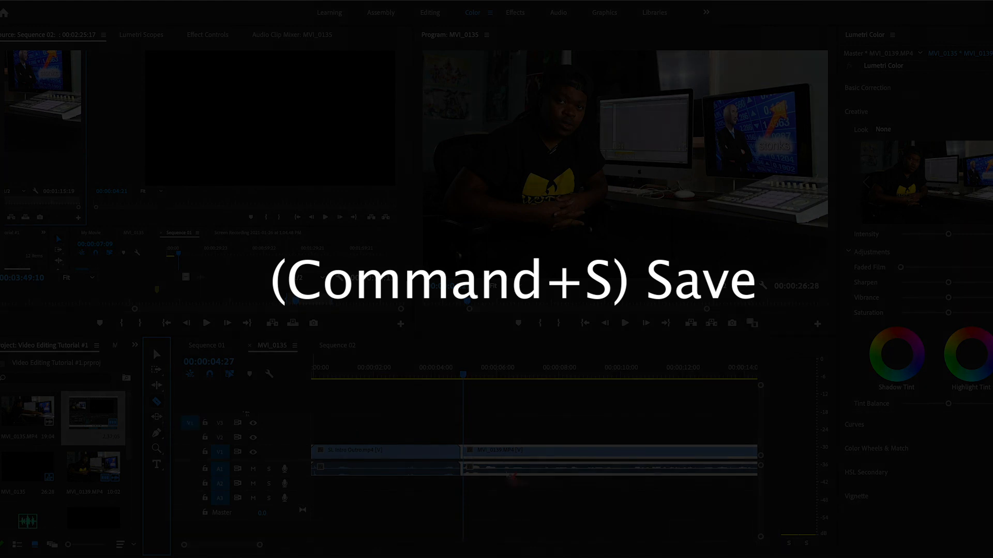
left_click(210, 374)
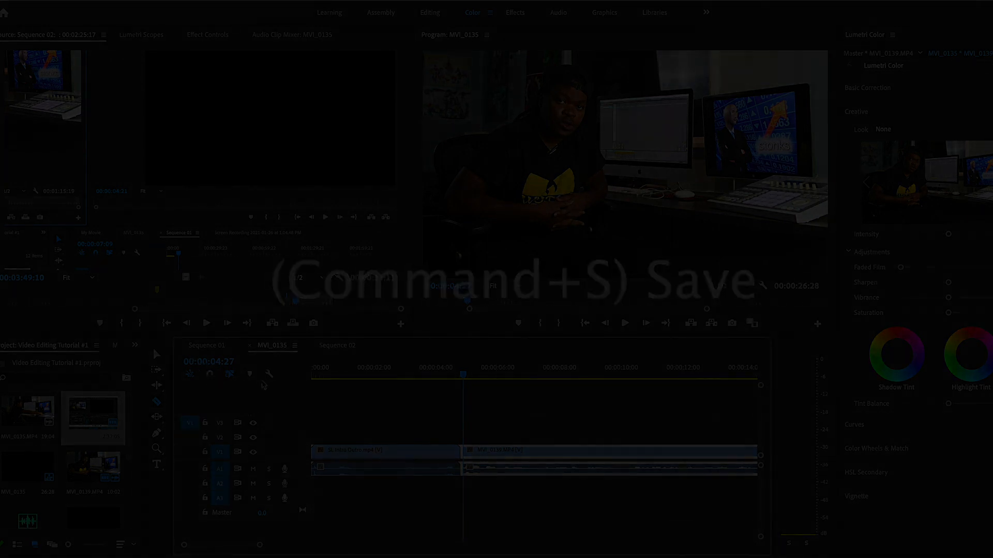